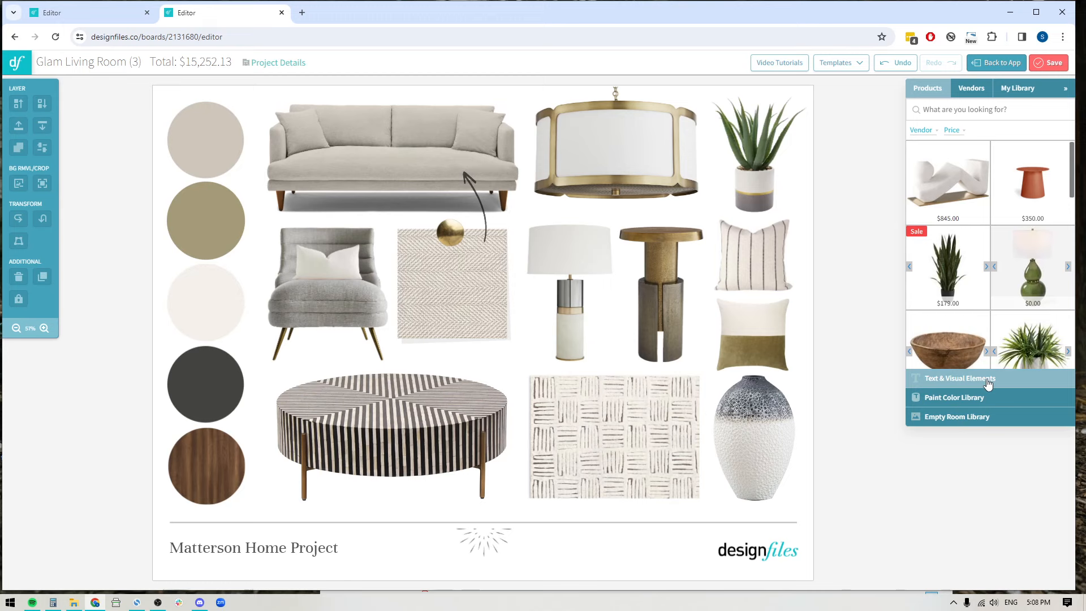
- Browse the visual elements library, examining its arrows, circles, lines, flags, greenery, paper clips and push pins
click(943, 382)
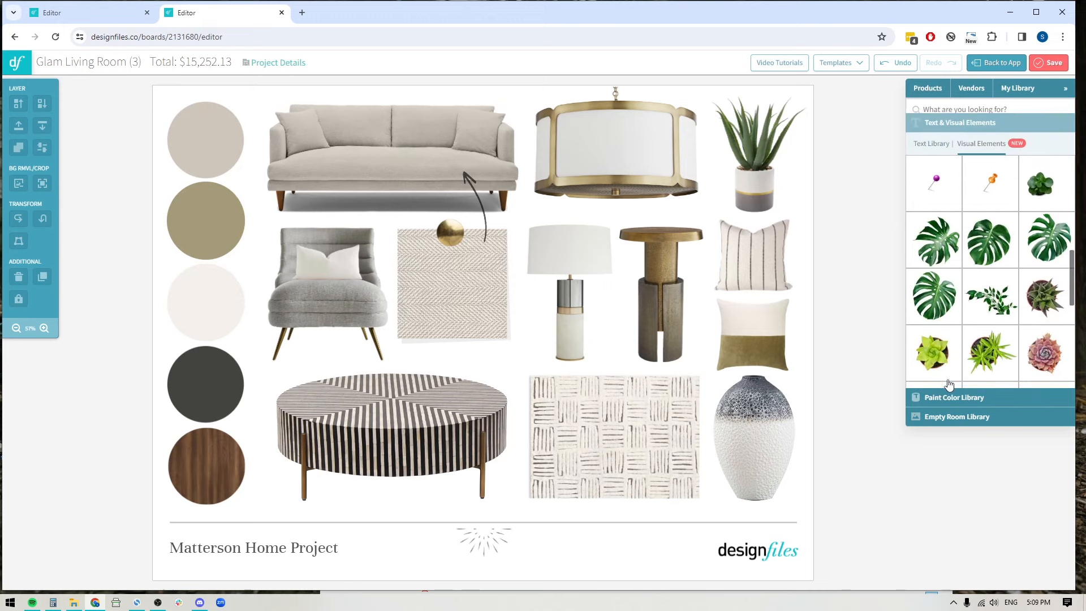
click(924, 127)
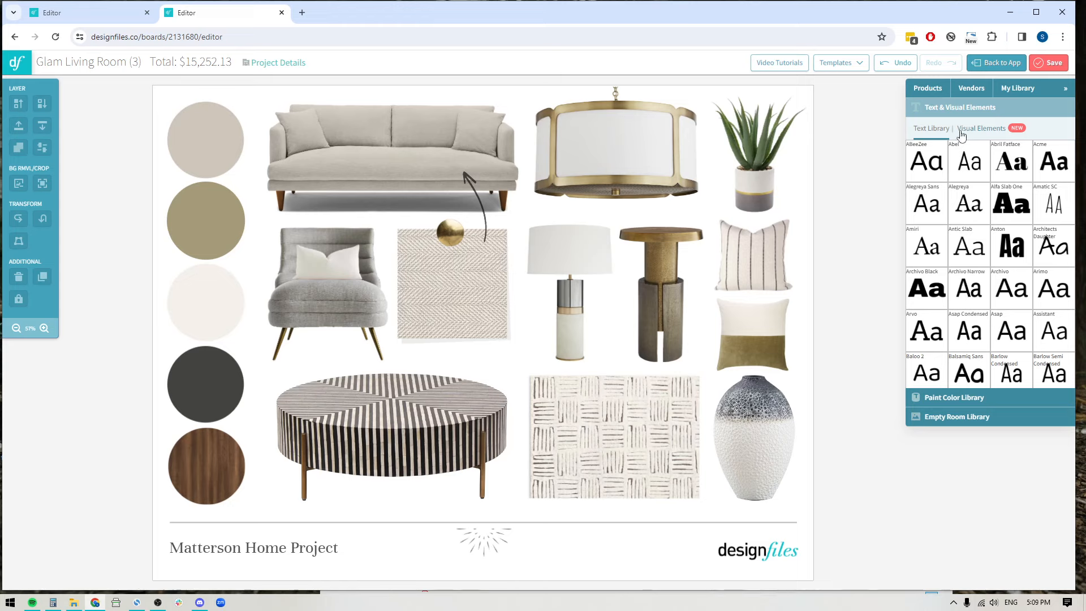
click(996, 129)
scroll(990, 306, down, 5)
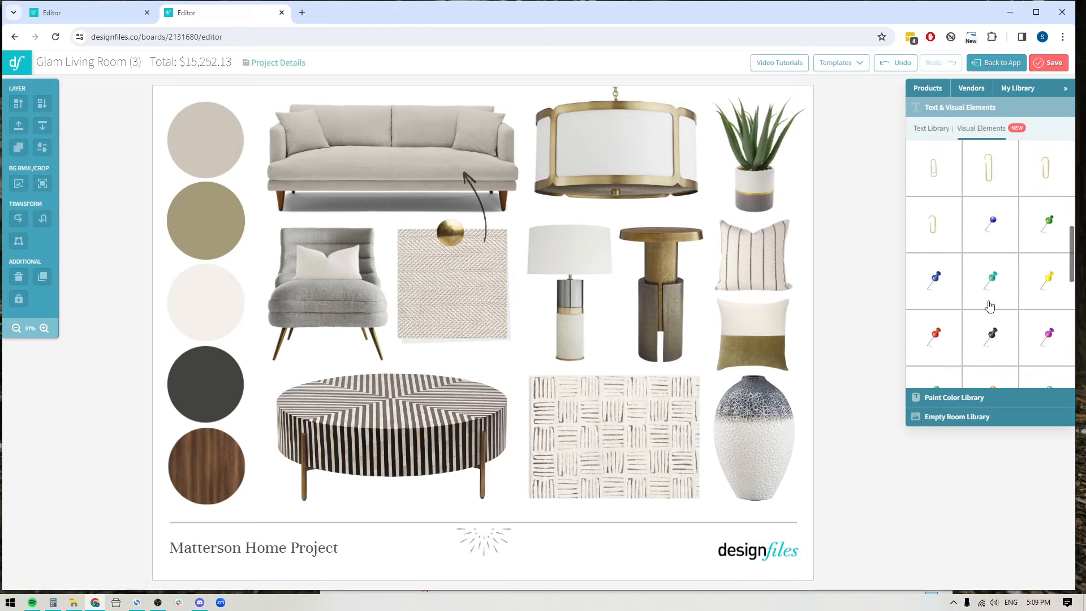
scroll(989, 306, up, 4)
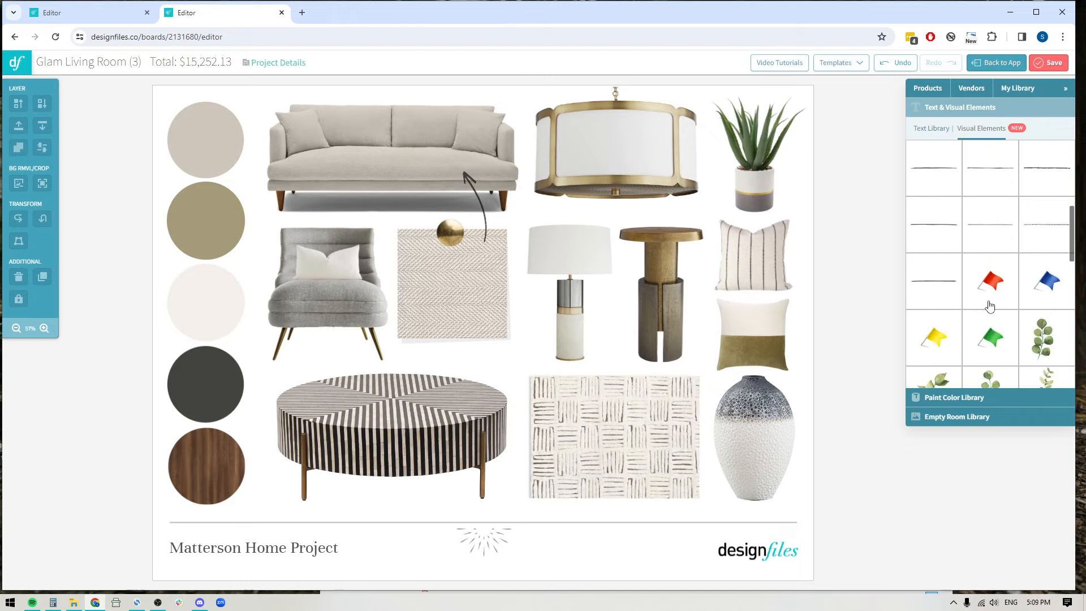
scroll(989, 306, up, 2)
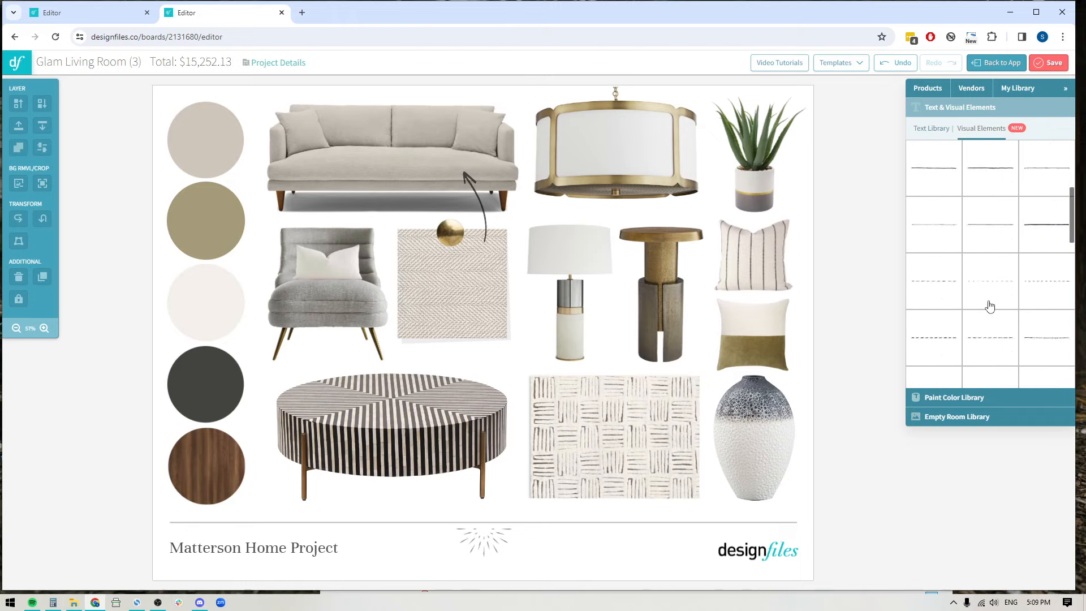
scroll(990, 306, up, 4)
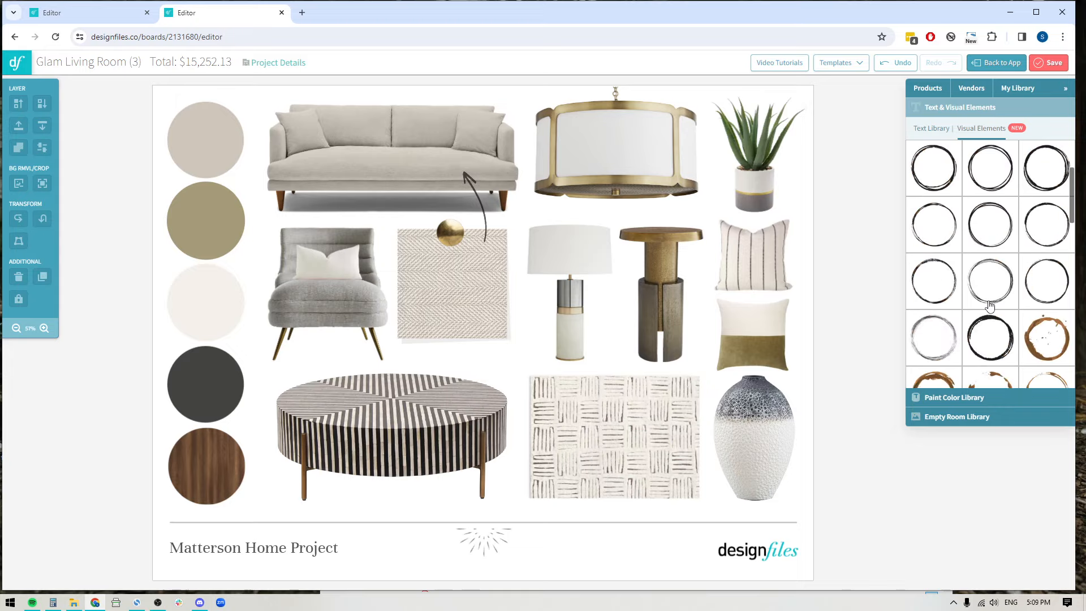
scroll(989, 306, up, 3)
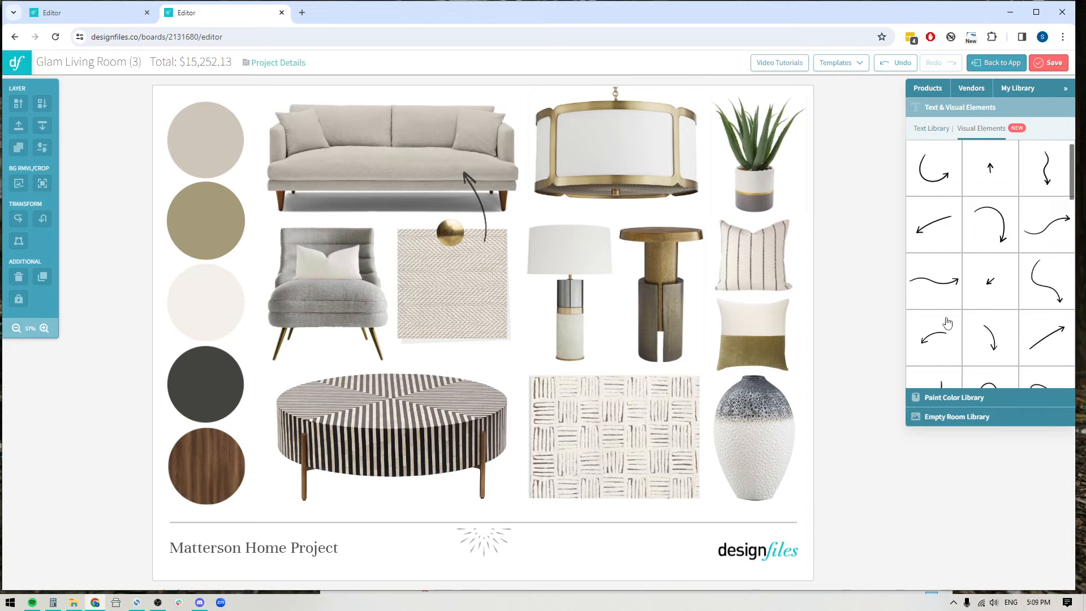
scroll(967, 306, down, 5)
scroll(967, 306, down, 5)
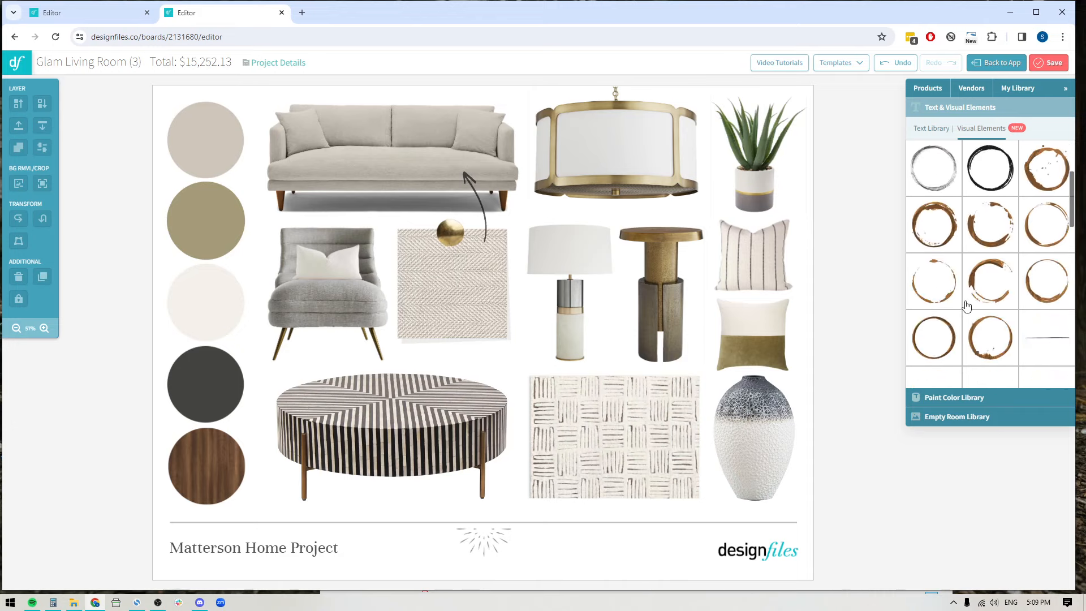
scroll(967, 306, down, 5)
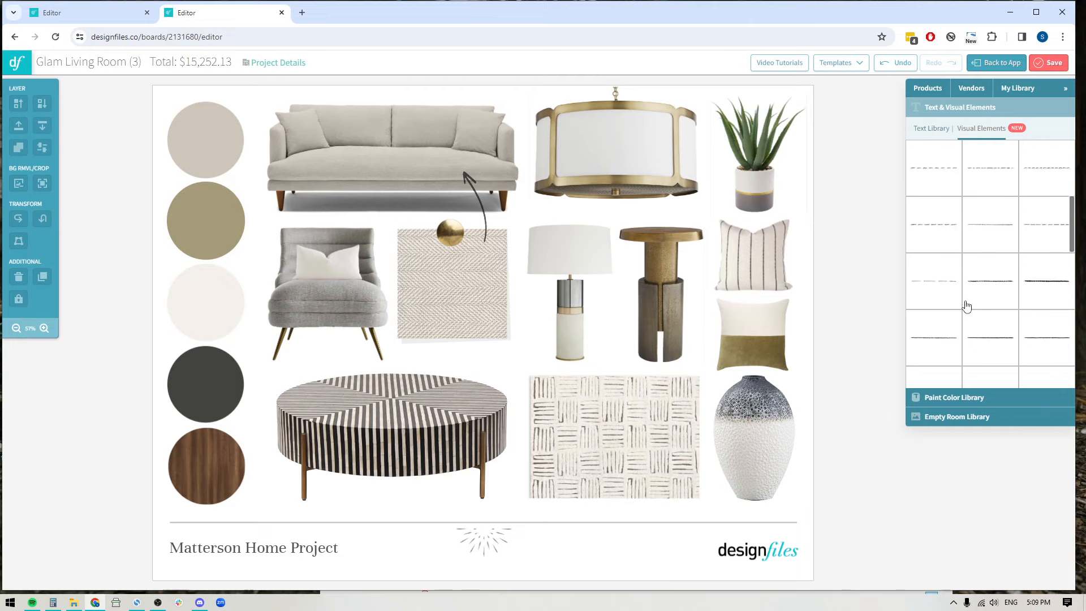
scroll(967, 306, down, 3)
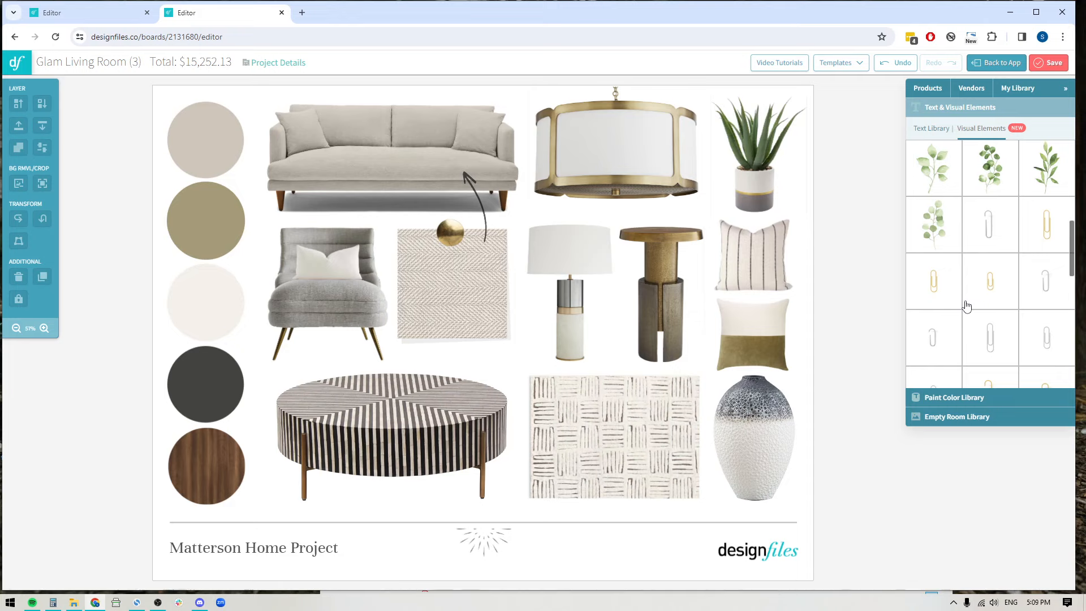
scroll(967, 306, up, 1)
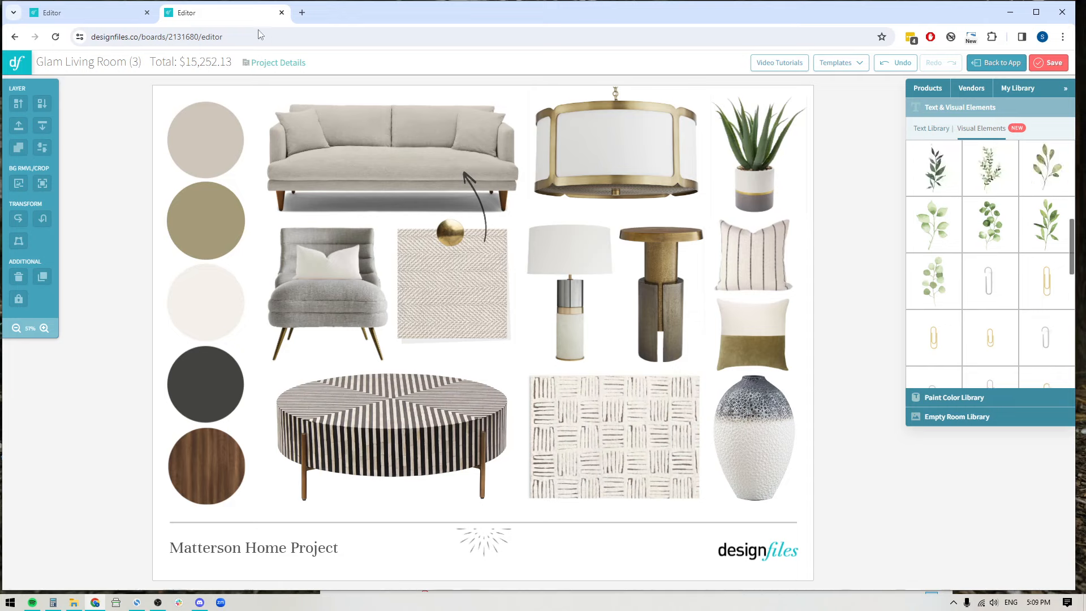
- On the Cain Home board, show the visual elements library and layer the perspective grid above the room background but behind the furniture
click(110, 13)
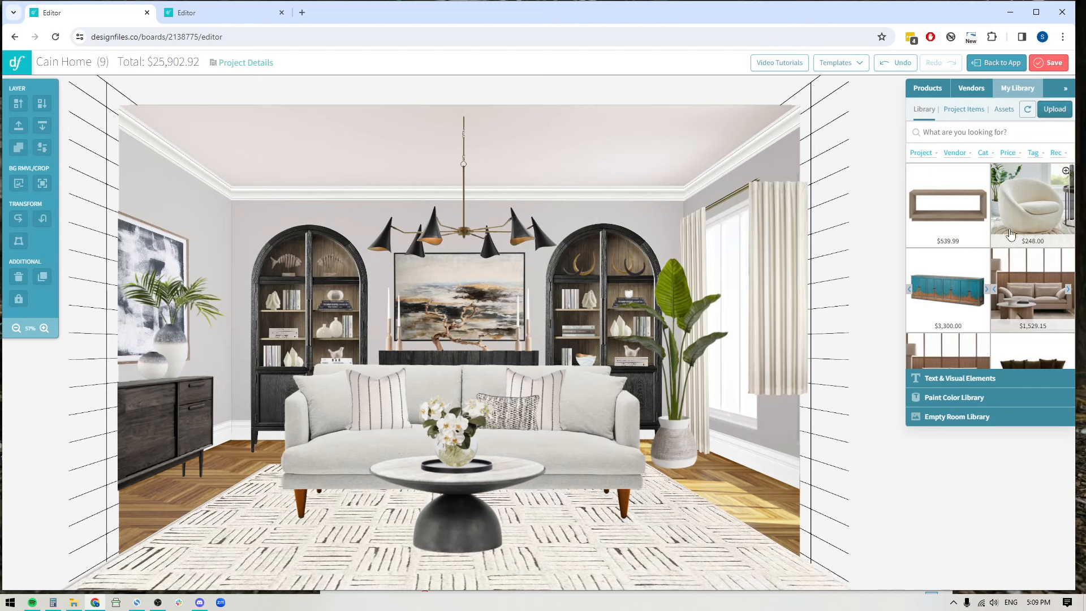
click(968, 379)
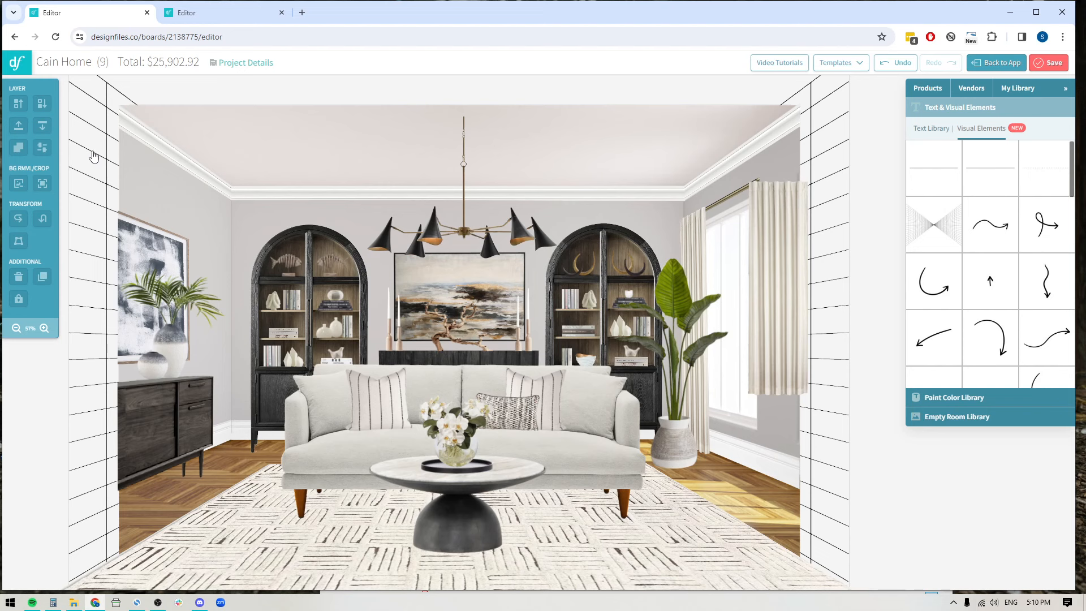
click(19, 129)
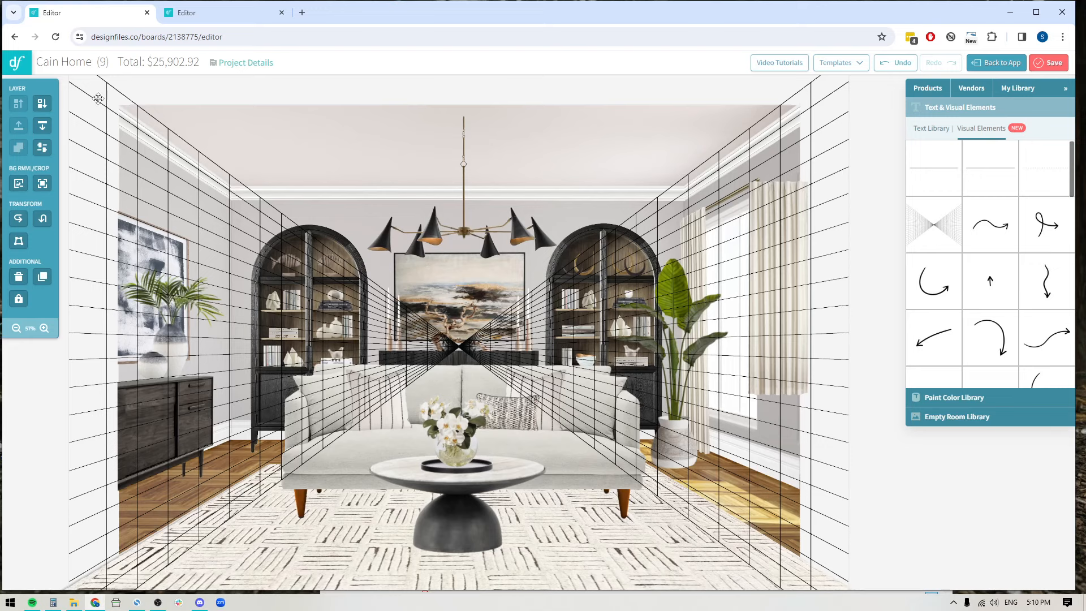
click(43, 125)
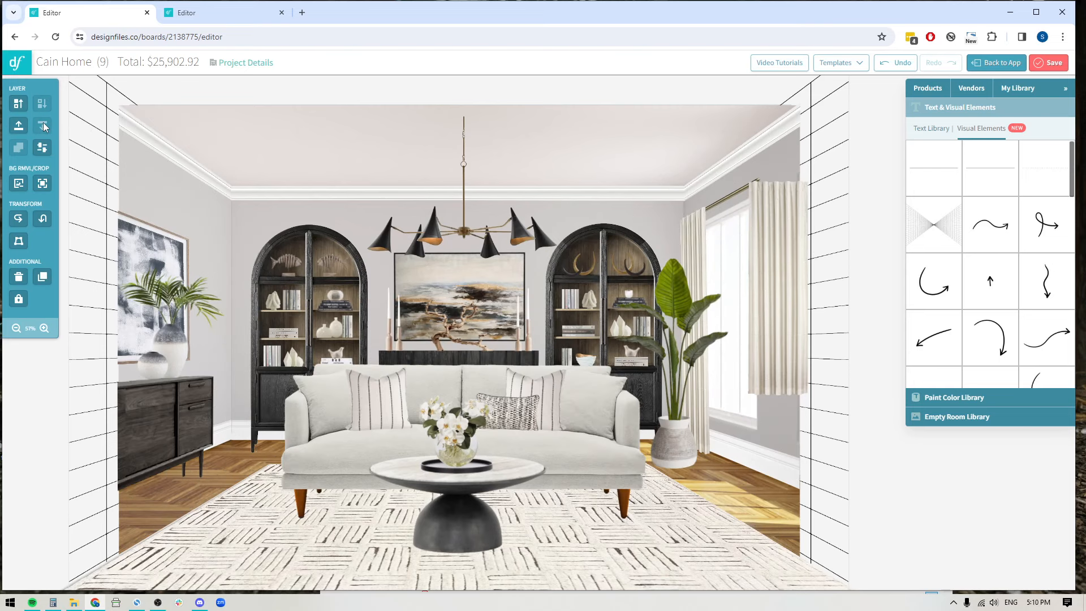
click(19, 104)
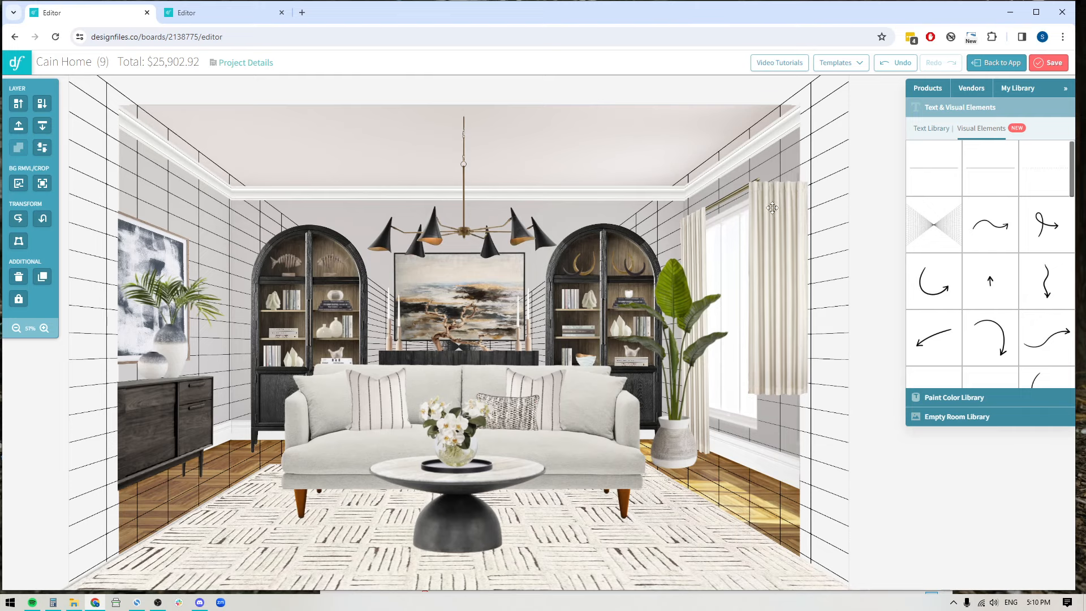
- Distort the short curtain nearest the viewer to follow the perspective grid and reach the floor, then send the grid to the back
click(784, 233)
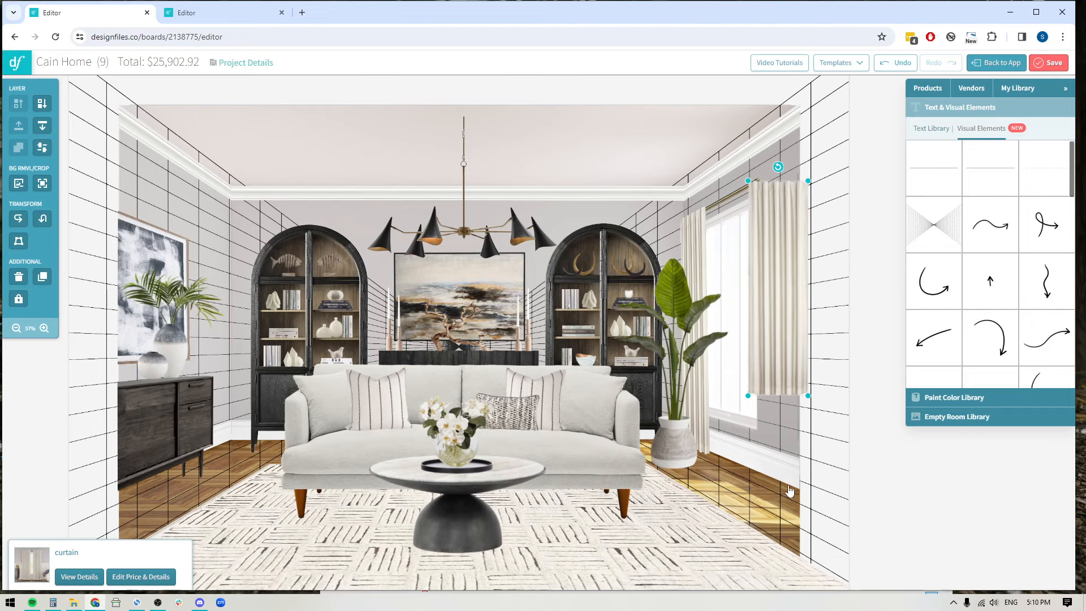
click(18, 242)
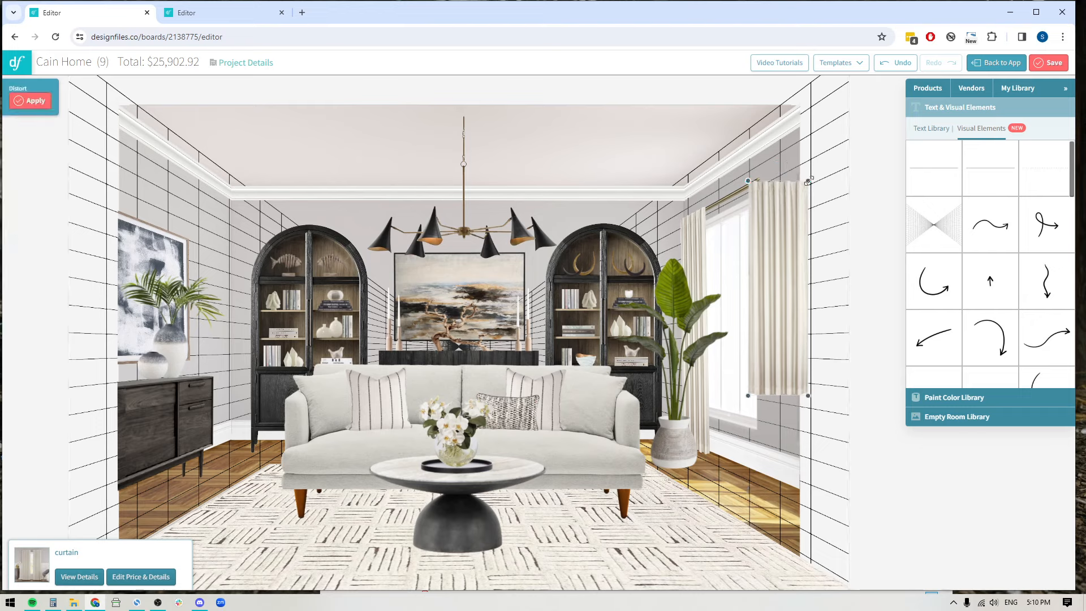
drag(809, 181, 793, 155)
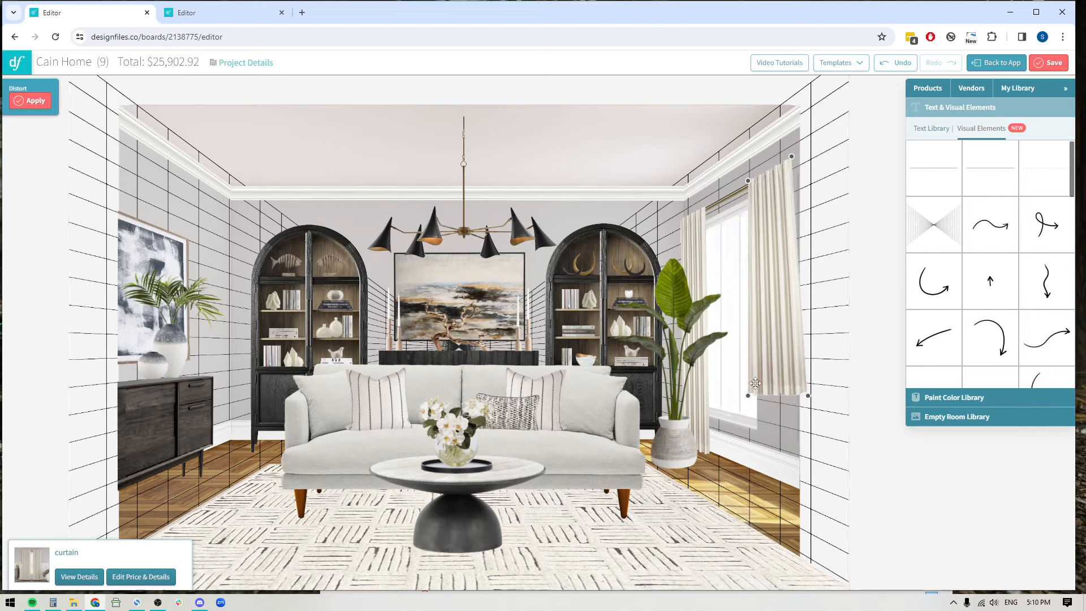
drag(750, 398, 749, 476)
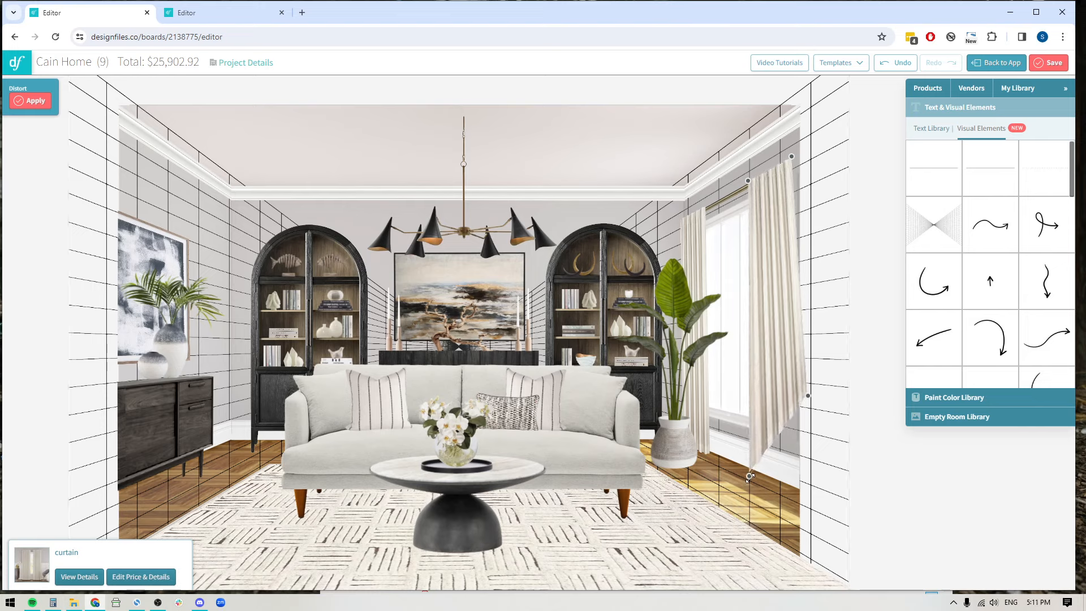
drag(808, 396, 791, 495)
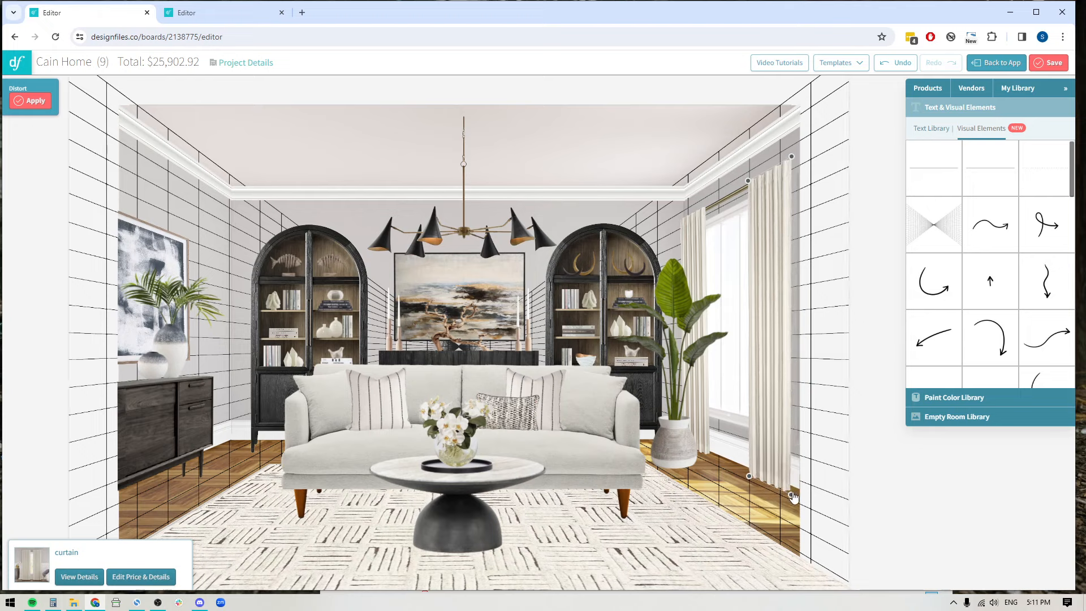
drag(791, 496, 792, 494)
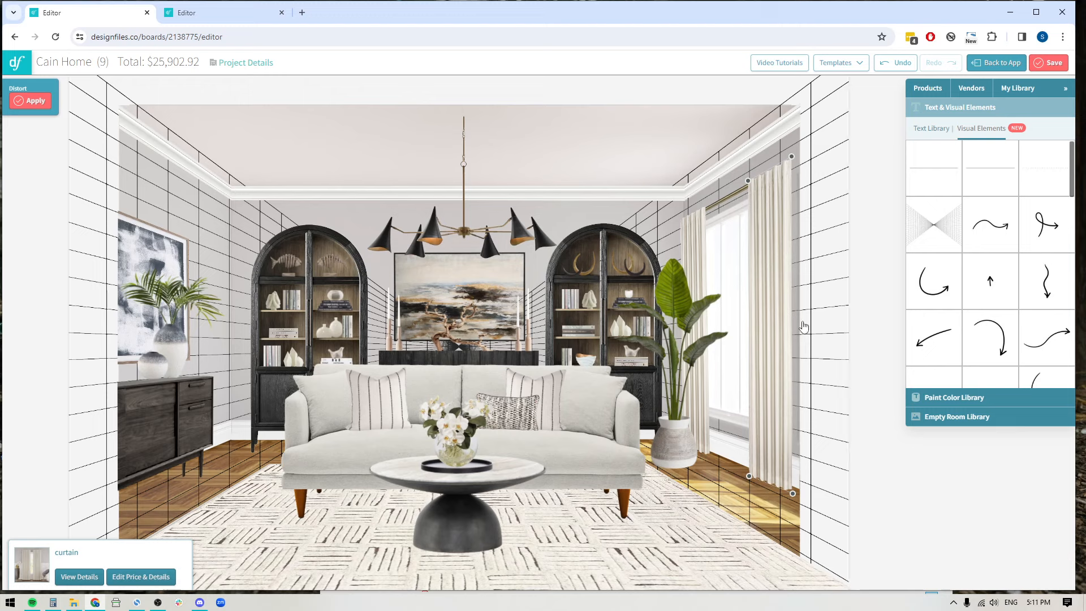
click(874, 282)
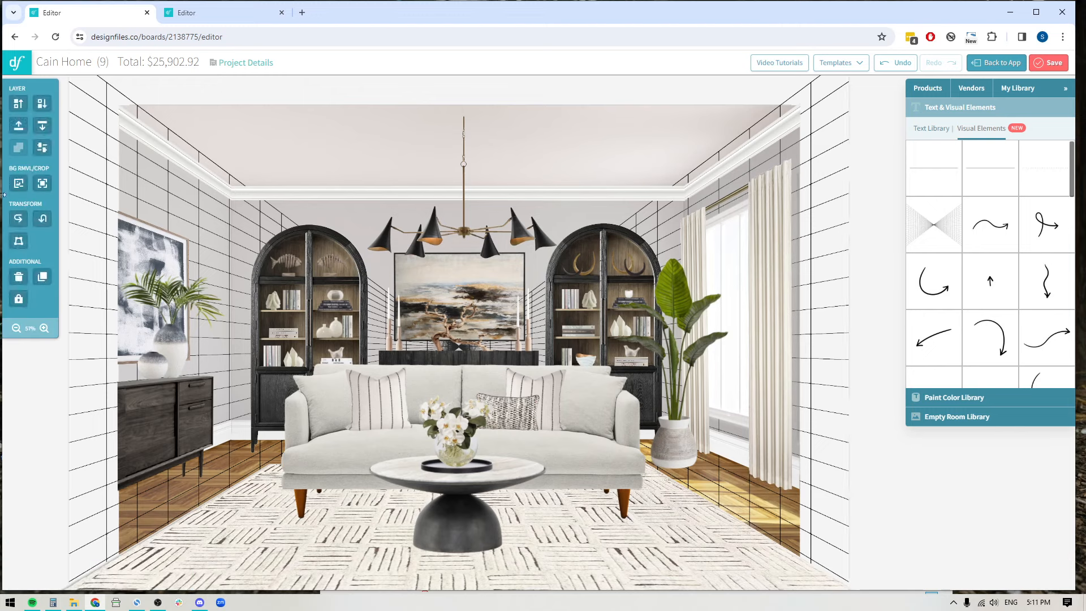
click(42, 126)
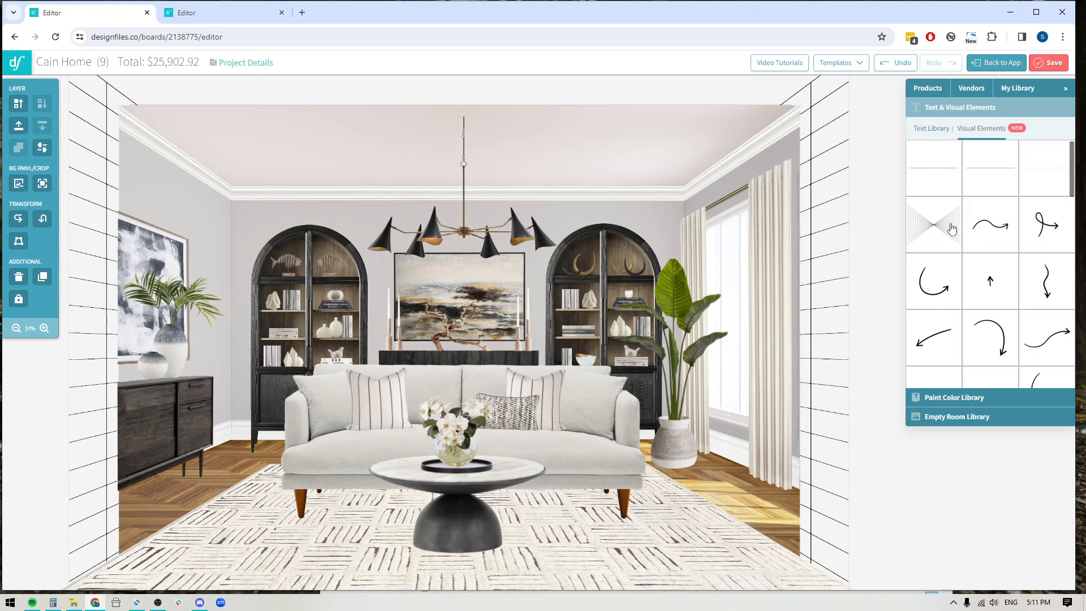
- Return to the Glam Living Room board and browse the visual elements for plants, frames, sunbursts, notes and hanging tags
click(200, 8)
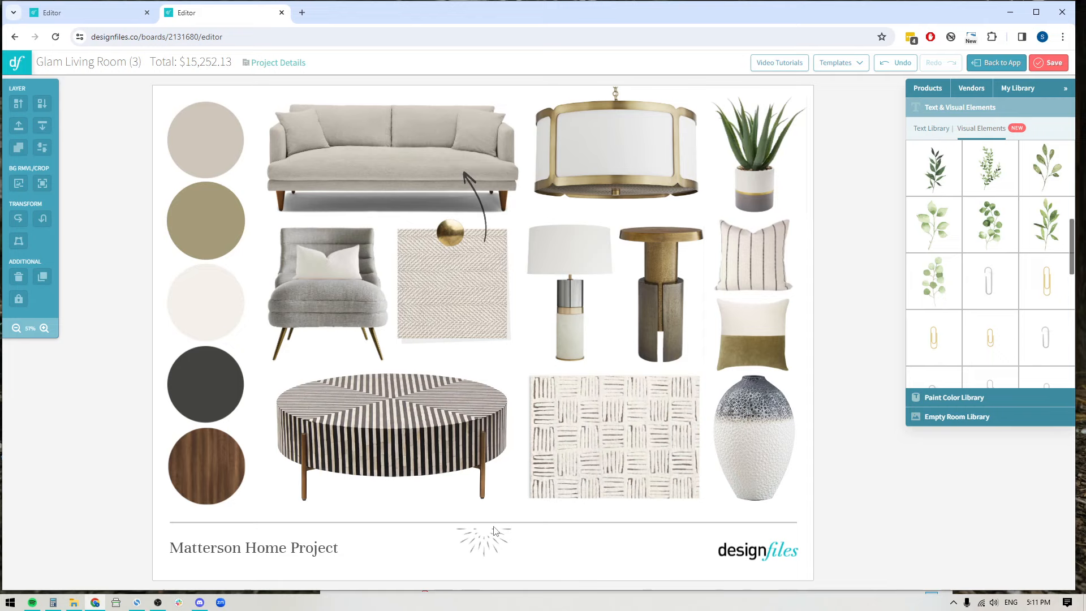
scroll(1000, 323, down, 10)
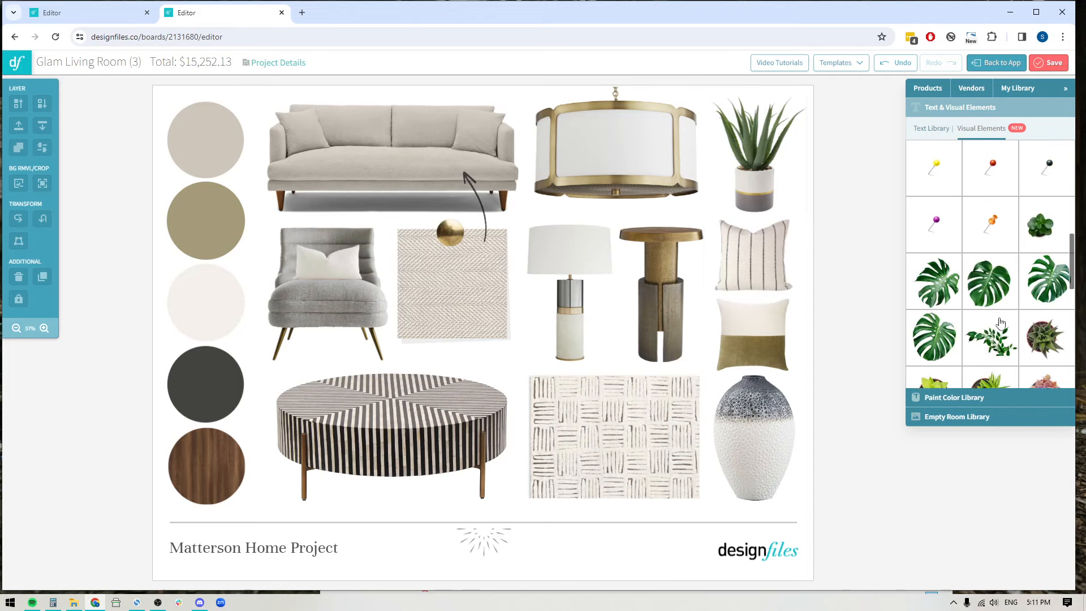
scroll(1000, 323, down, 1)
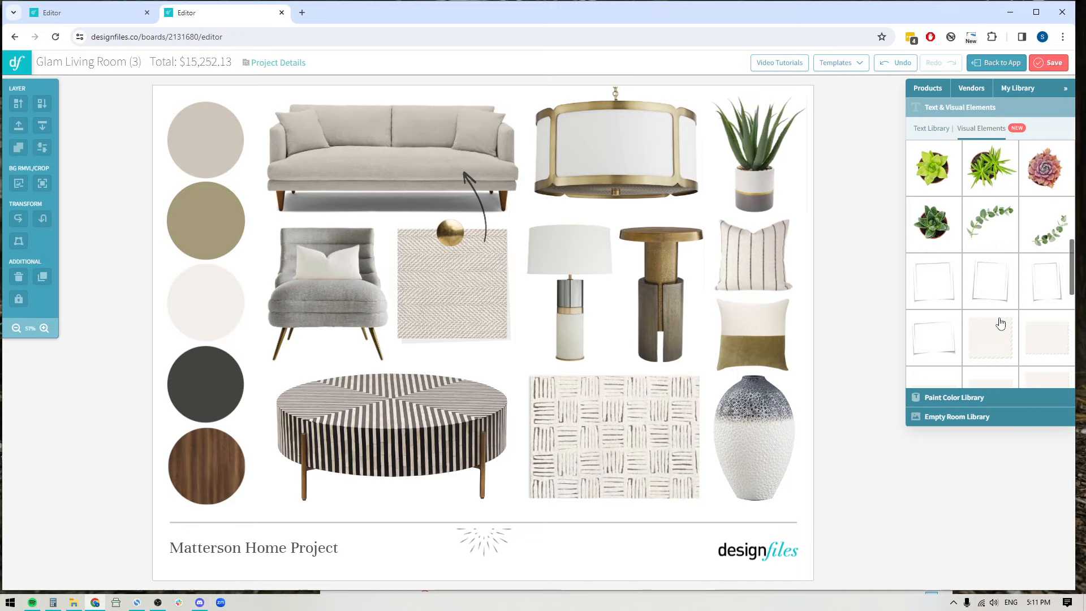
scroll(1000, 323, down, 5)
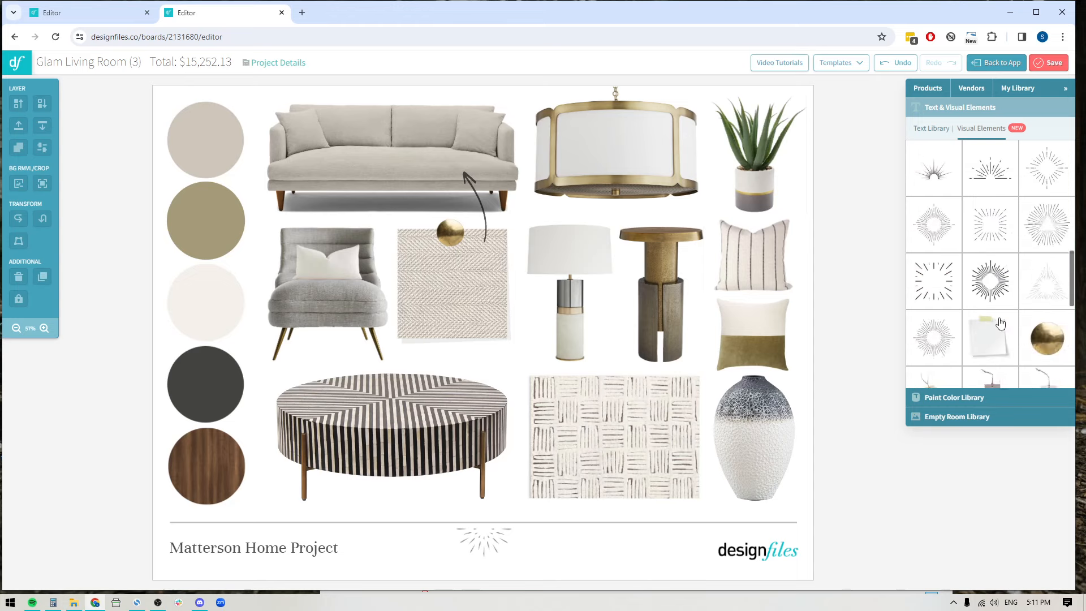
scroll(1001, 323, down, 2)
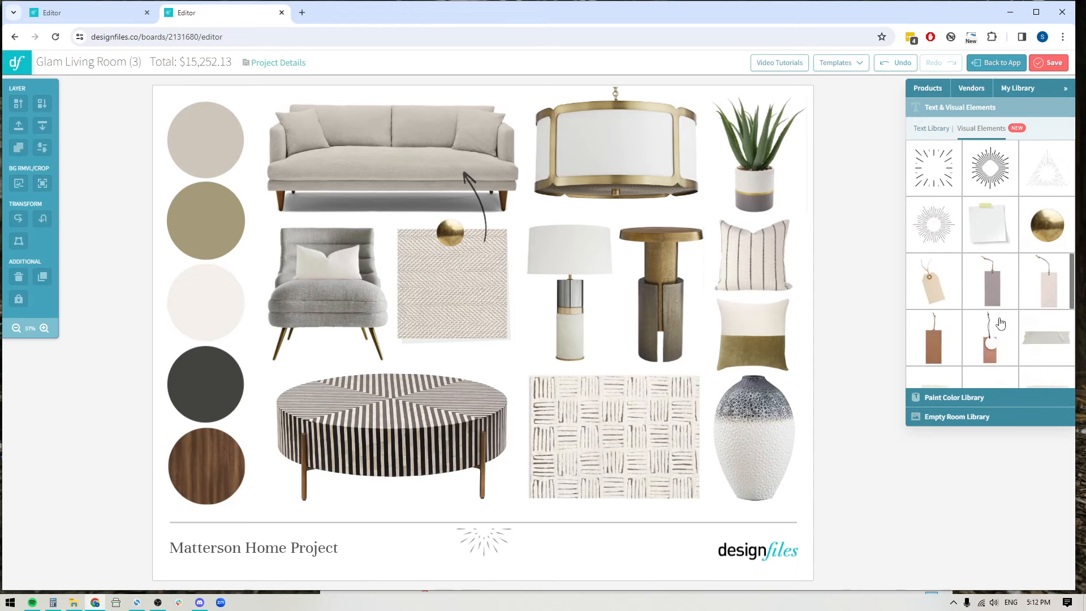